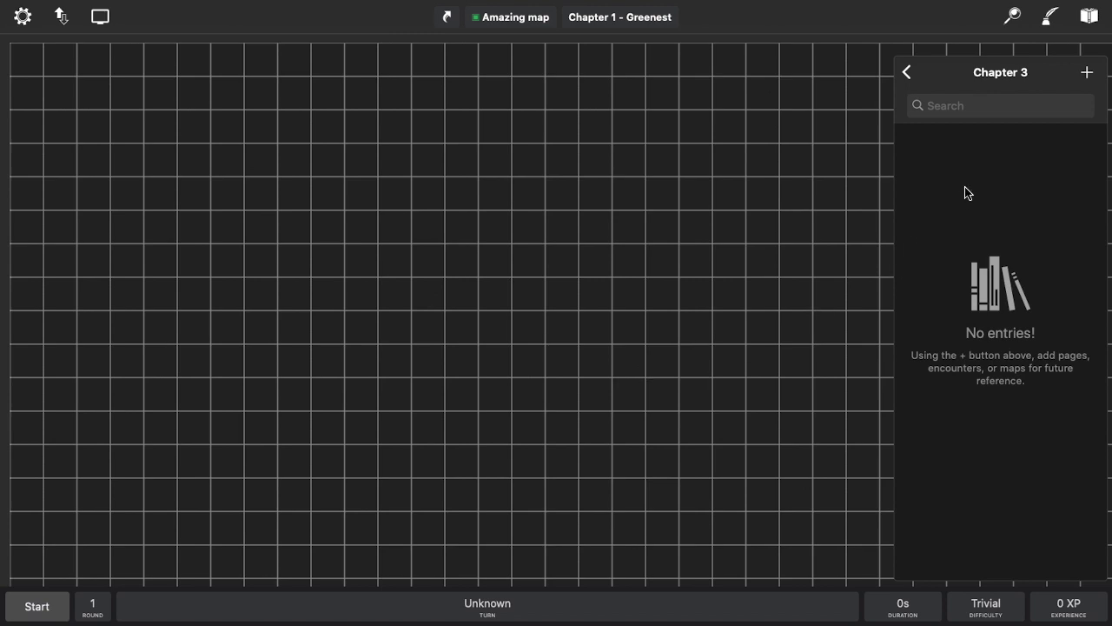
- Create a new map in Chapter 3 and load the walled-compound battle map image from files as its background
{"action": "left_click", "coordinate": [1094, 75]}
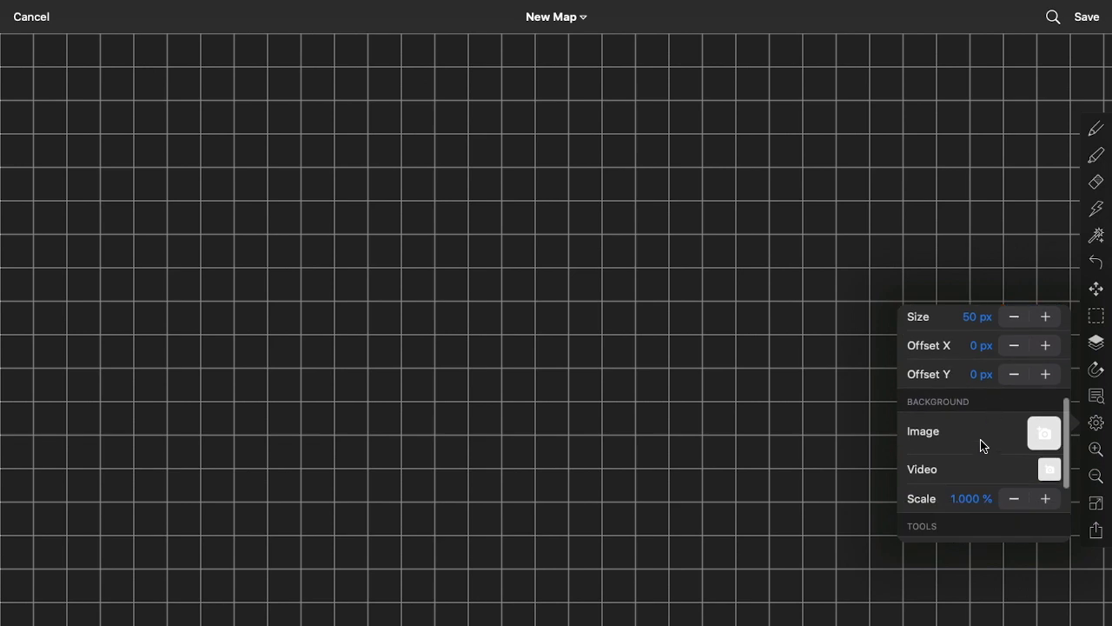
{"action": "left_click", "coordinate": [1039, 429]}
{"action": "left_click", "coordinate": [923, 466]}
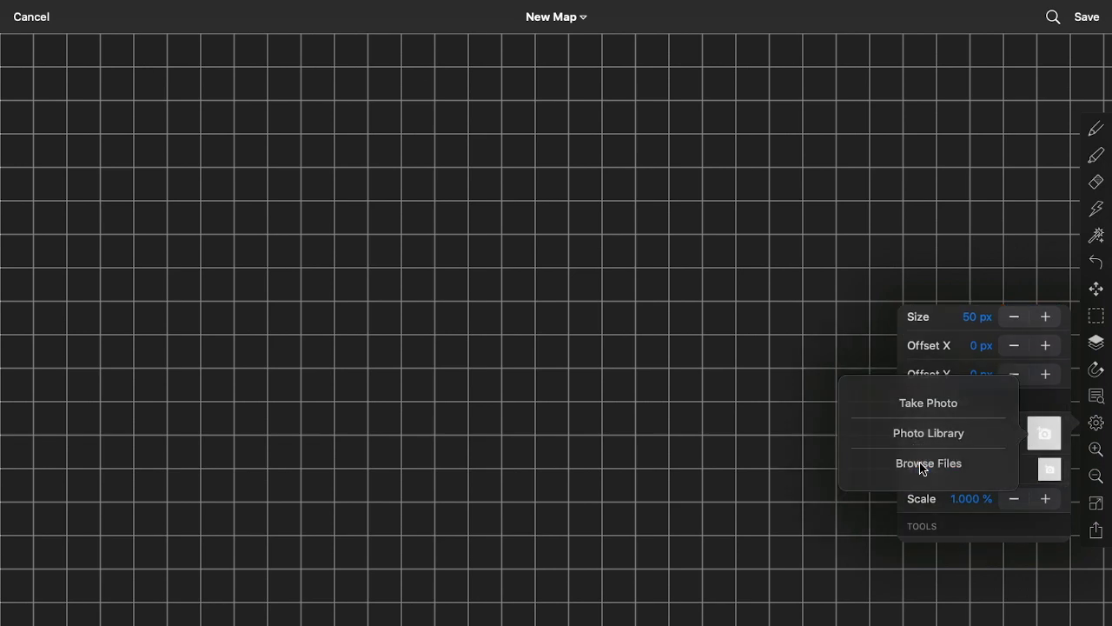
{"action": "left_click_drag", "start_coordinate": [936, 464], "coordinate": [521, 245]}
{"action": "left_click", "coordinate": [862, 372]}
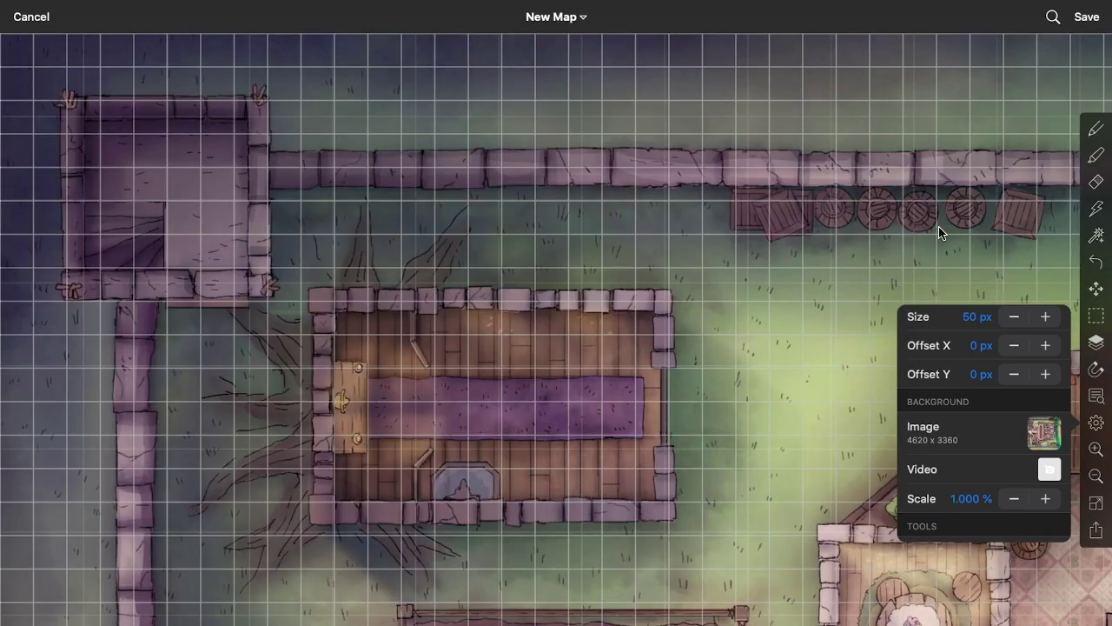
{"action": "left_click", "coordinate": [938, 232]}
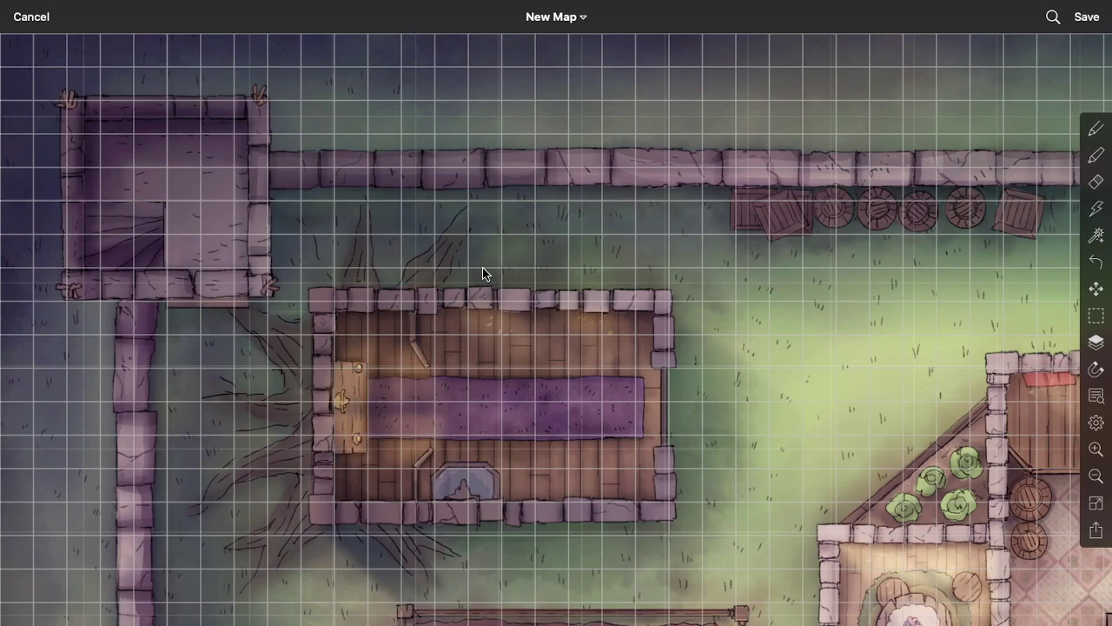
- Set the new map's grid color to red
{"action": "left_click", "coordinate": [1095, 424]}
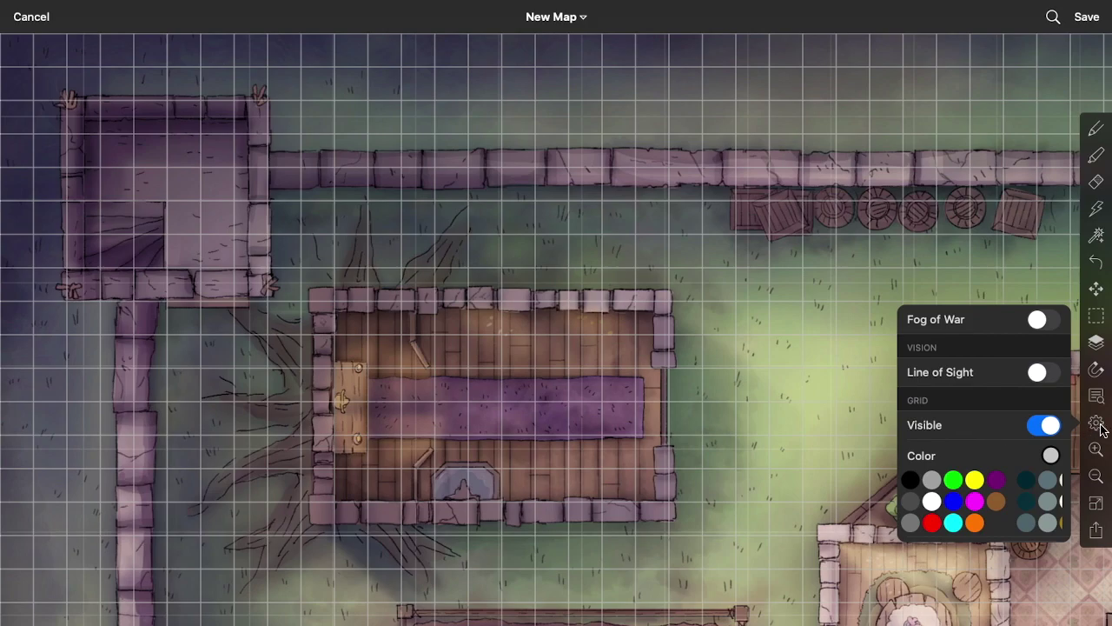
{"action": "scroll", "coordinate": [1008, 430], "scroll_direction": "down", "scroll_amount": 3}
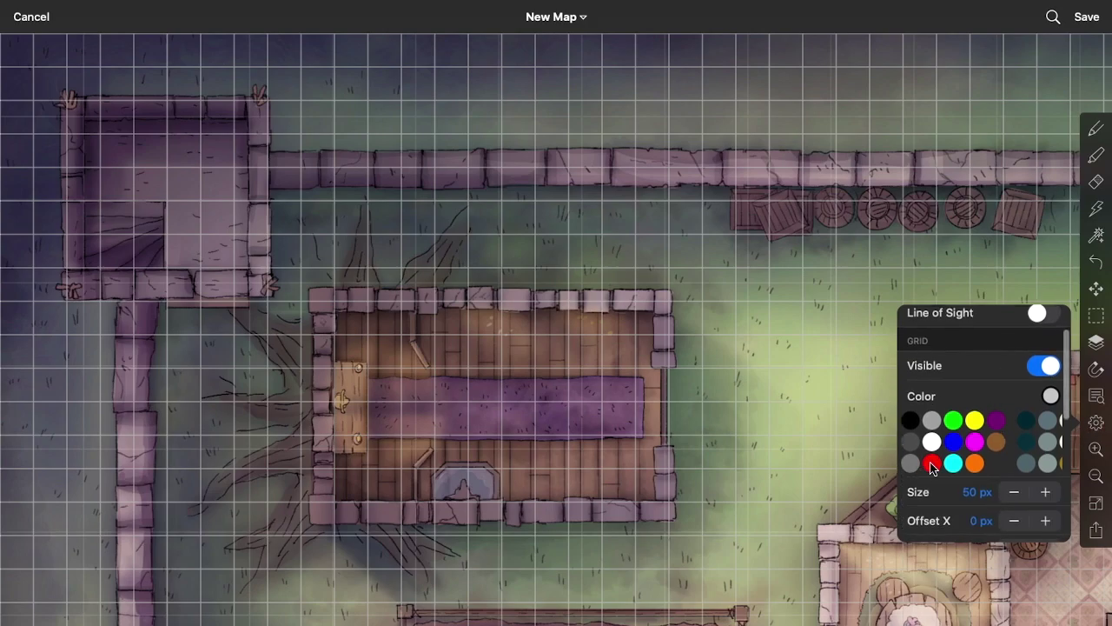
{"action": "left_click", "coordinate": [932, 464]}
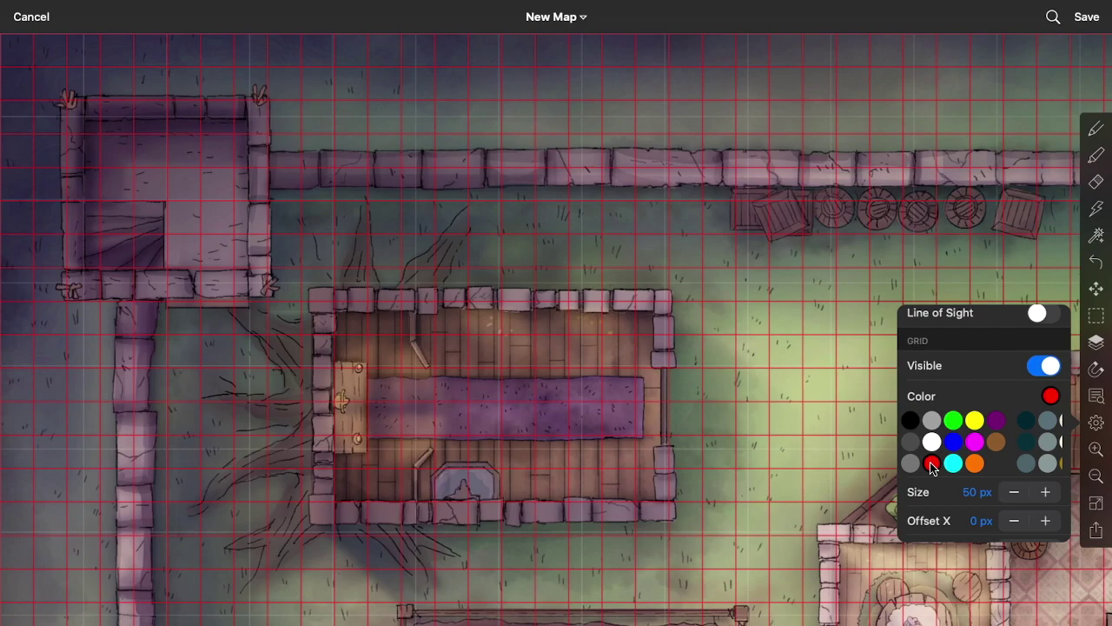
{"action": "scroll", "coordinate": [932, 467], "scroll_direction": "right", "scroll_amount": 1}
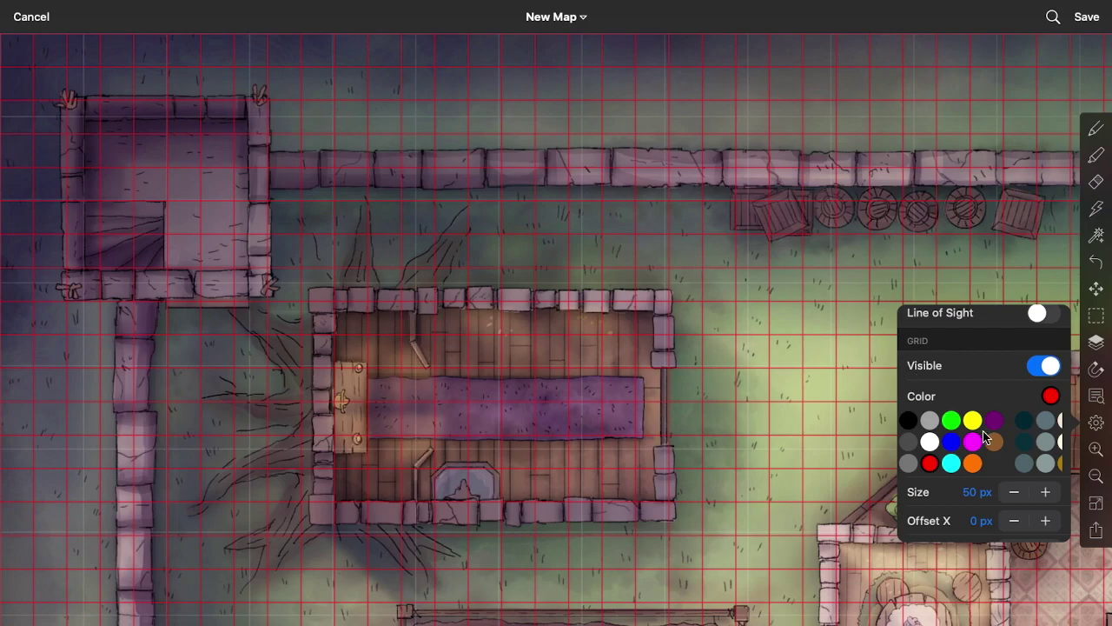
- Run Grid Align and fit the 3×3 alignment square to the floor tiles of the map's upper-left corner tower
{"action": "scroll", "coordinate": [980, 435], "scroll_direction": "down", "scroll_amount": 10}
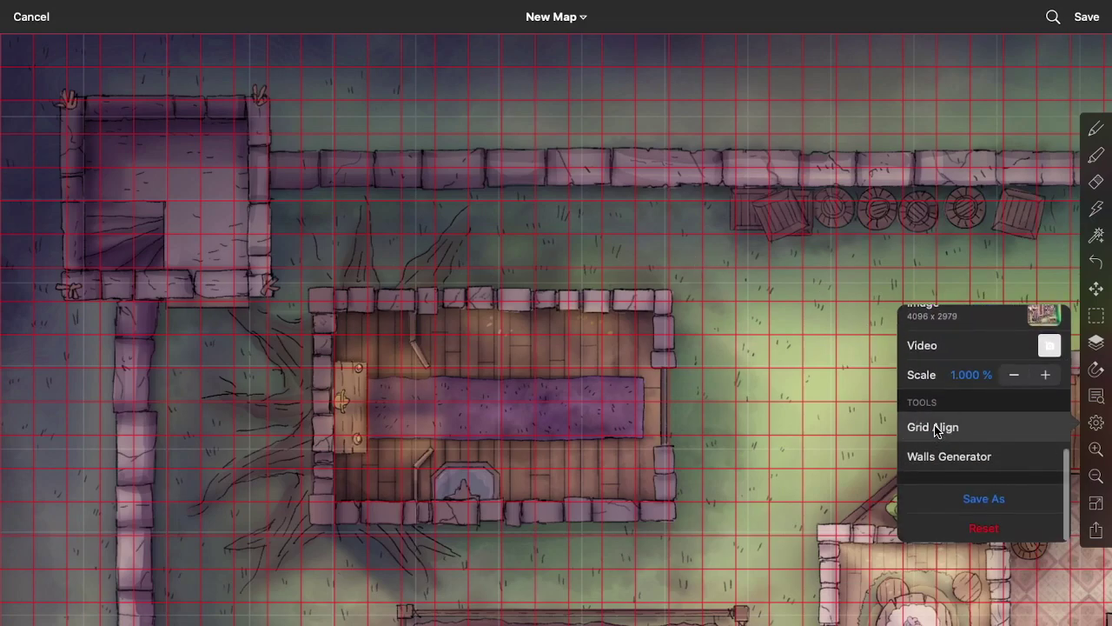
{"action": "left_click", "coordinate": [938, 426]}
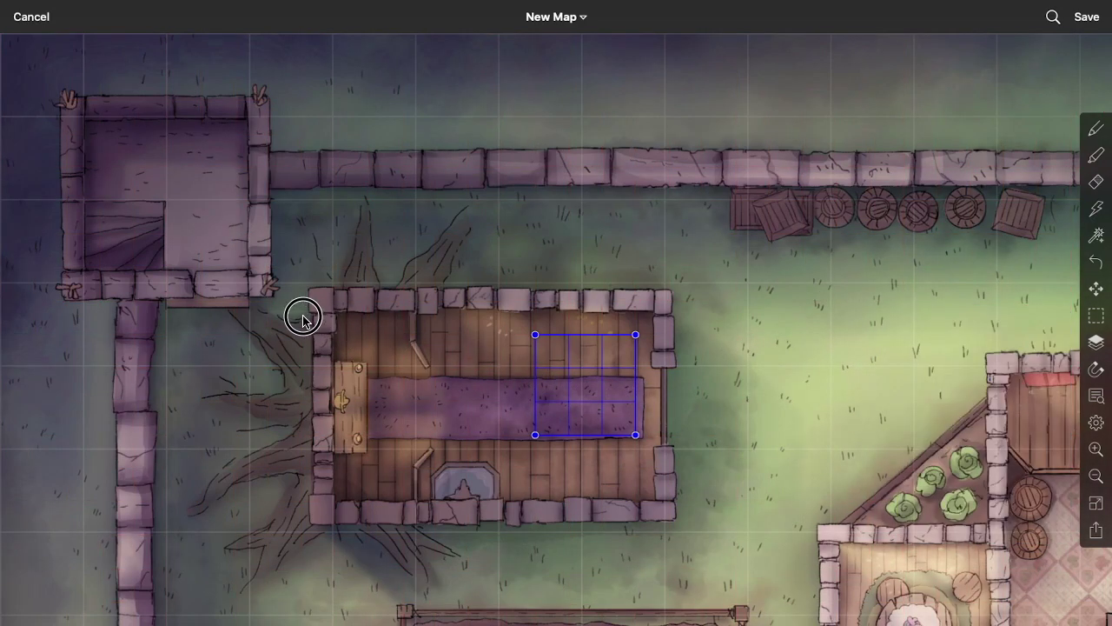
{"action": "left_click_drag", "start_coordinate": [576, 335], "coordinate": [117, 119]}
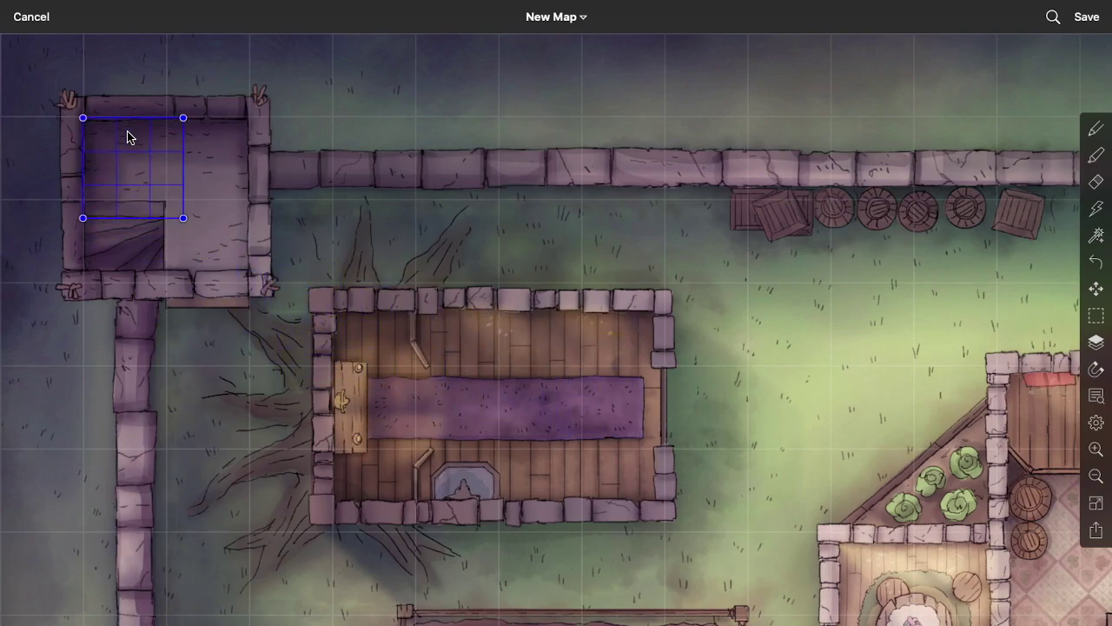
{"action": "left_click_drag", "start_coordinate": [183, 218], "coordinate": [318, 348]}
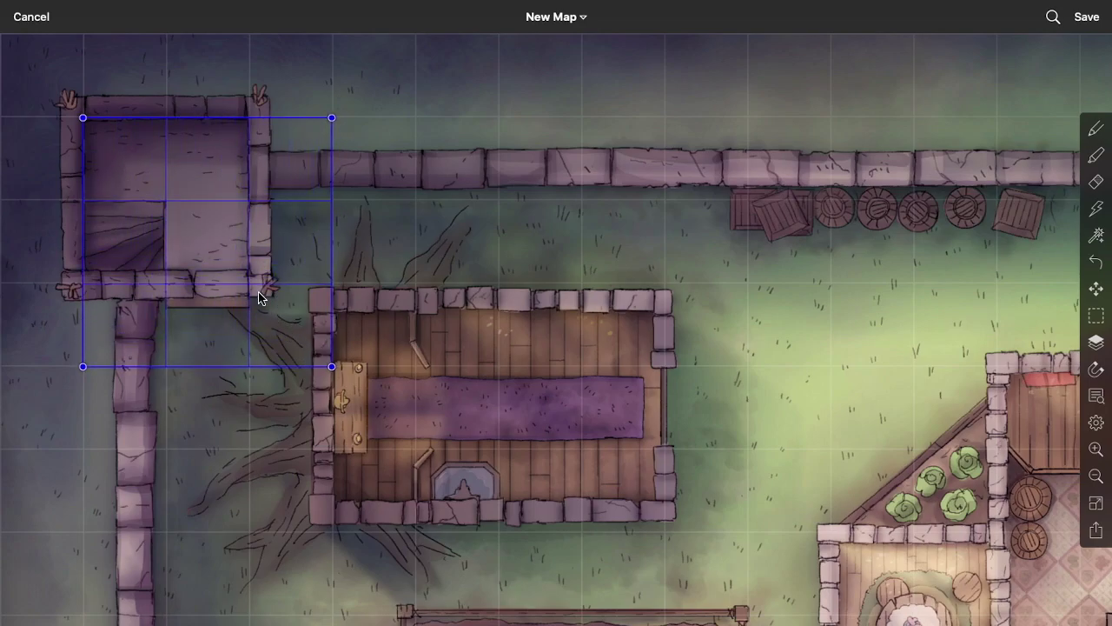
{"action": "mouse_move", "coordinate": [255, 281]}
{"action": "left_mouse_down"}
{"action": "mouse_move", "coordinate": [272, 290]}
{"action": "mouse_move", "coordinate": [256, 274]}
{"action": "left_mouse_up"}
{"action": "mouse_move", "coordinate": [208, 205]}
{"action": "left_mouse_down"}
{"action": "mouse_move", "coordinate": [186, 199]}
{"action": "mouse_move", "coordinate": [198, 205]}
{"action": "left_mouse_up"}
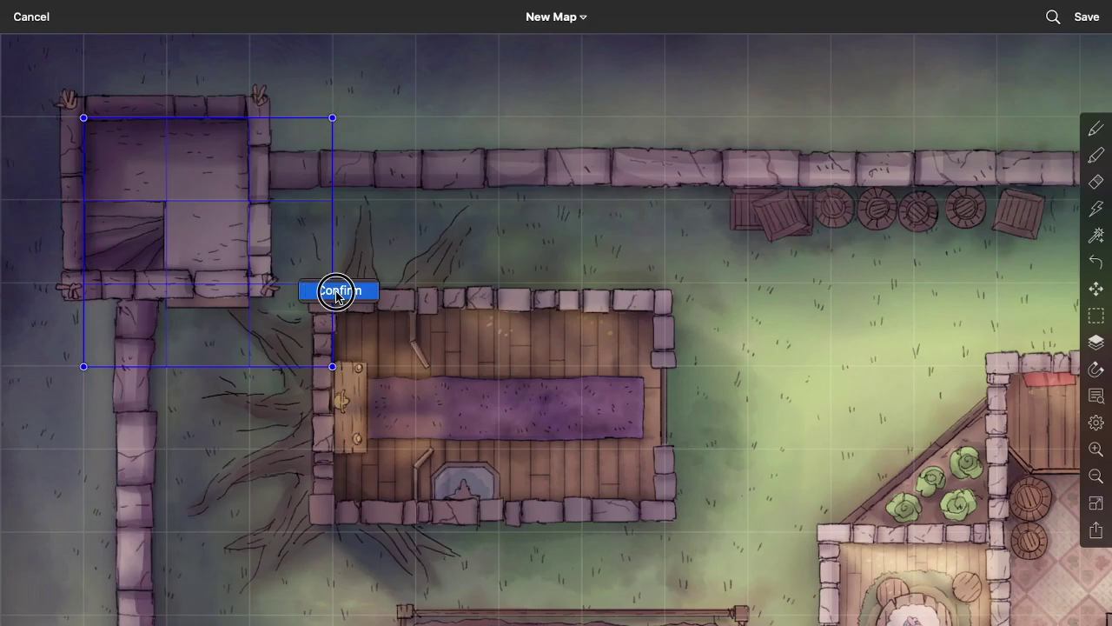
{"action": "left_click", "coordinate": [337, 290]}
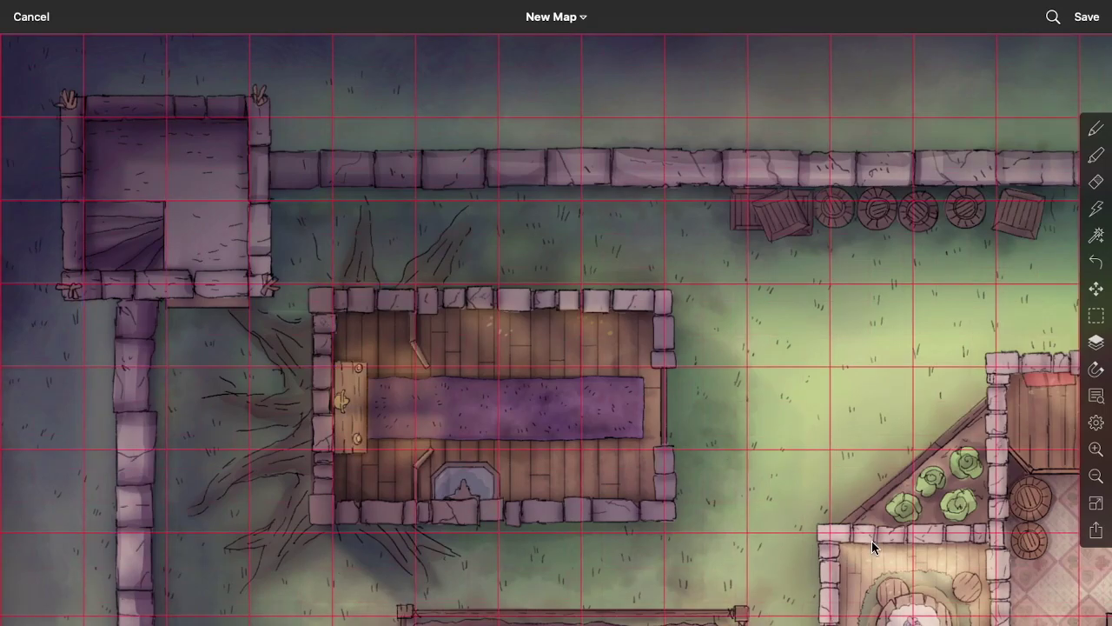
- Rerun Grid Align from the inner corner of the upper-left tower, making the alignment square slightly smaller, with 123 px cells
{"action": "left_click_drag", "start_coordinate": [870, 537], "coordinate": [412, 110]}
{"action": "left_click_drag", "start_coordinate": [879, 597], "coordinate": [493, 160]}
{"action": "left_click_drag", "start_coordinate": [919, 464], "coordinate": [571, 509]}
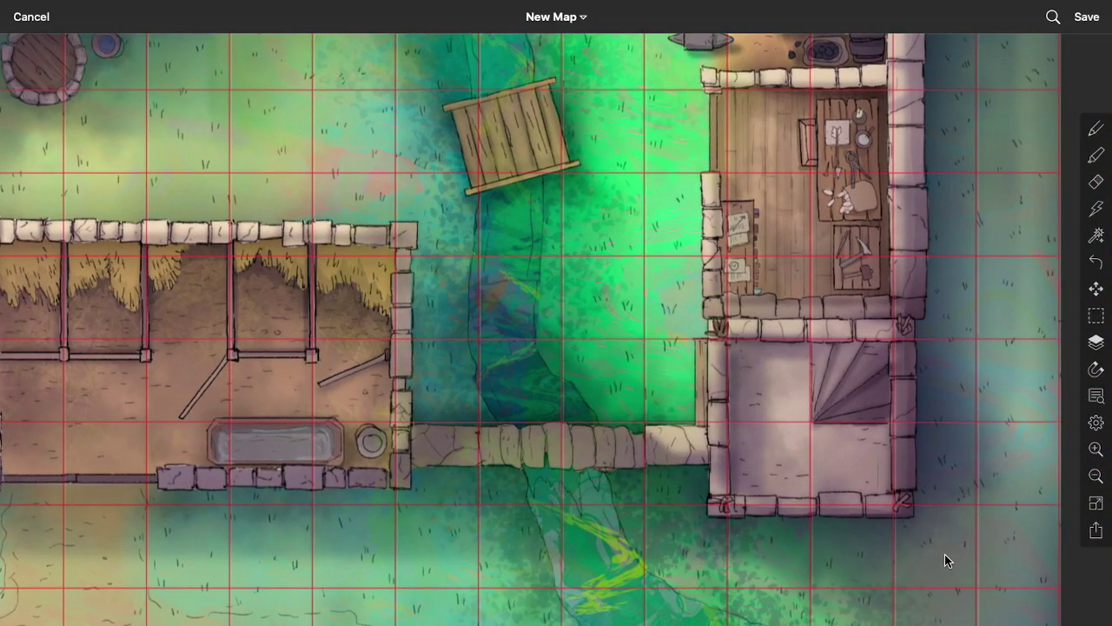
{"action": "scroll", "coordinate": [285, 163], "scroll_direction": "up", "scroll_amount": 15}
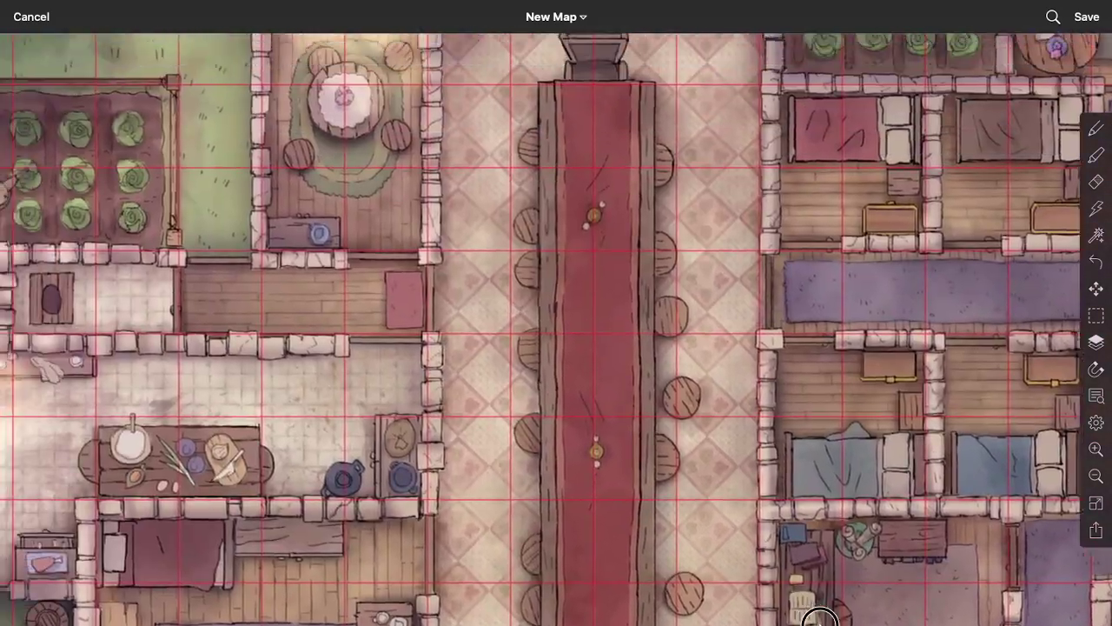
{"action": "scroll", "coordinate": [259, 186], "scroll_direction": "up", "scroll_amount": 15}
{"action": "scroll", "coordinate": [259, 186], "scroll_direction": "left", "scroll_amount": 10}
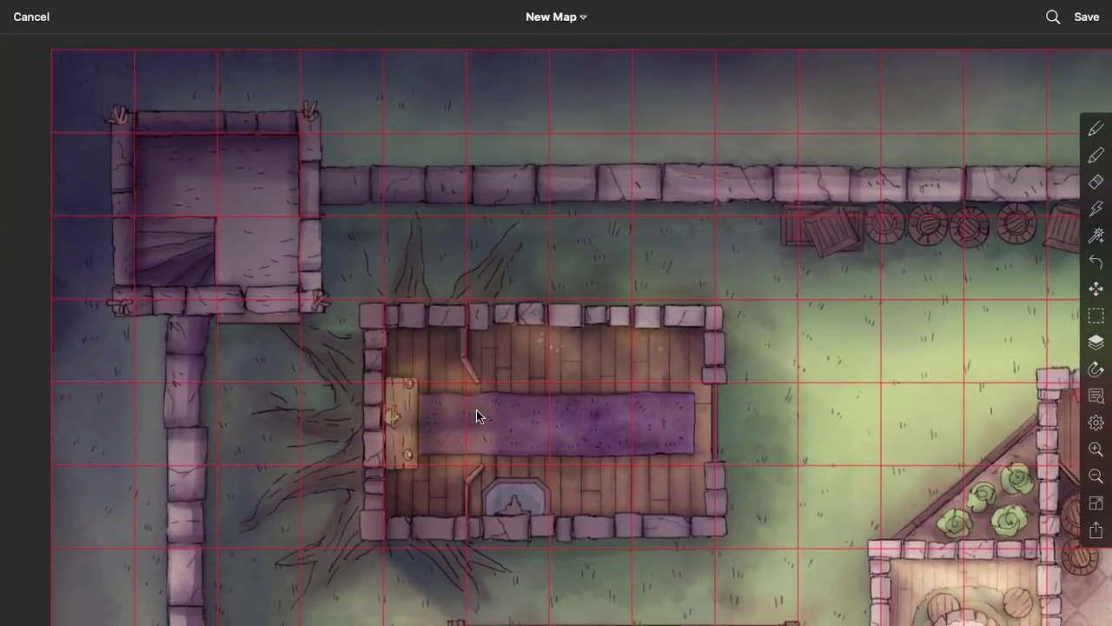
{"action": "left_click", "coordinate": [1095, 423]}
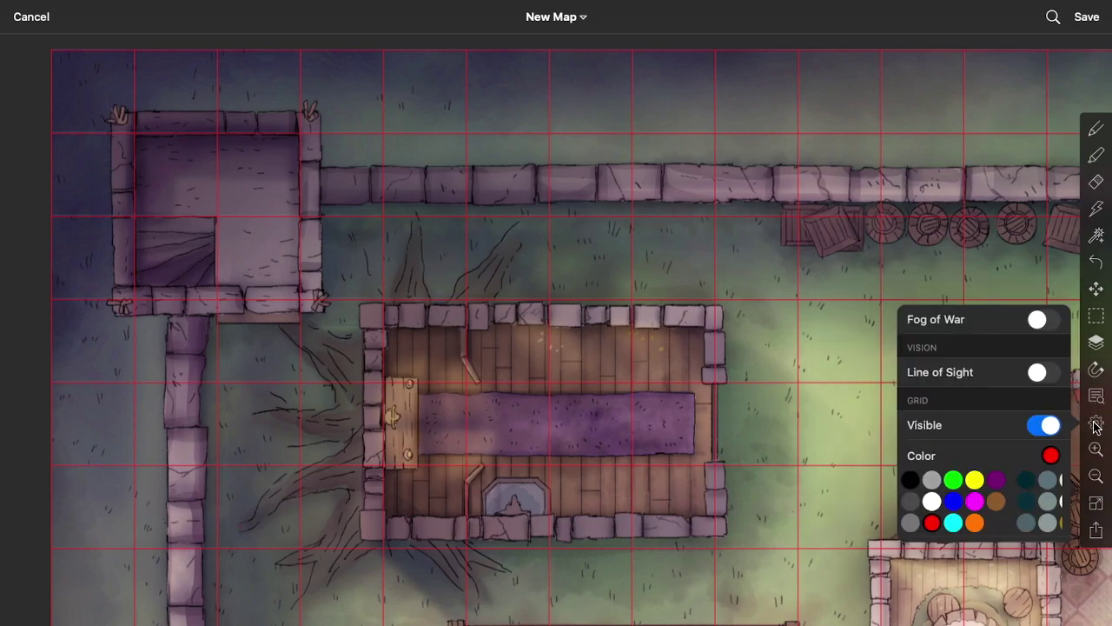
{"action": "scroll", "coordinate": [971, 432], "scroll_direction": "down", "scroll_amount": 5}
{"action": "scroll", "coordinate": [973, 452], "scroll_direction": "up", "scroll_amount": 2}
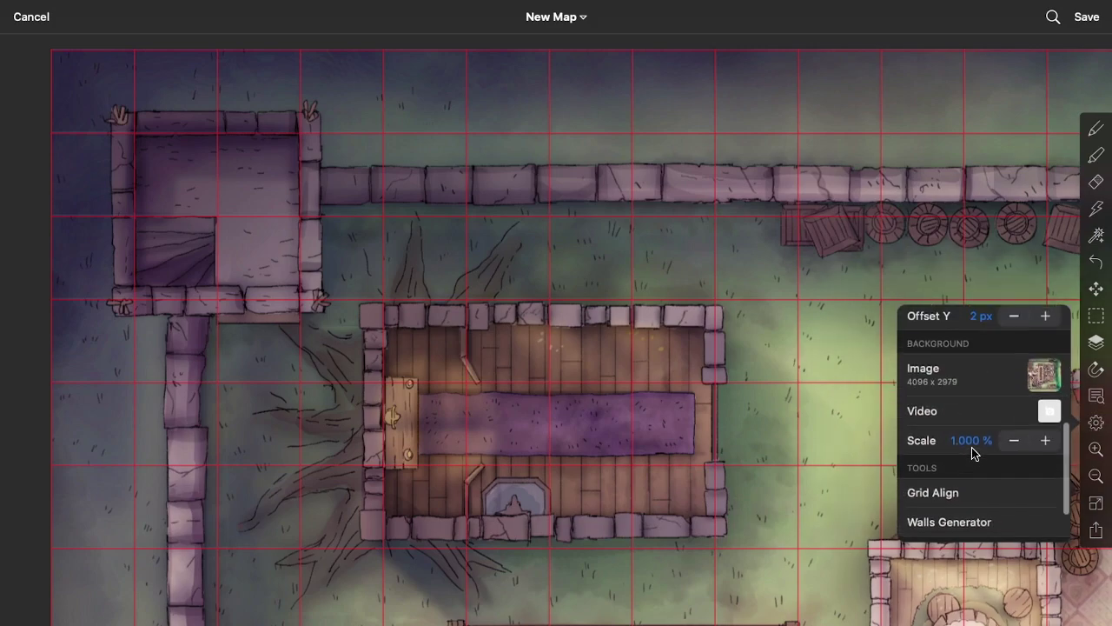
{"action": "scroll", "coordinate": [971, 442], "scroll_direction": "down", "scroll_amount": 2}
{"action": "left_click", "coordinate": [950, 447]}
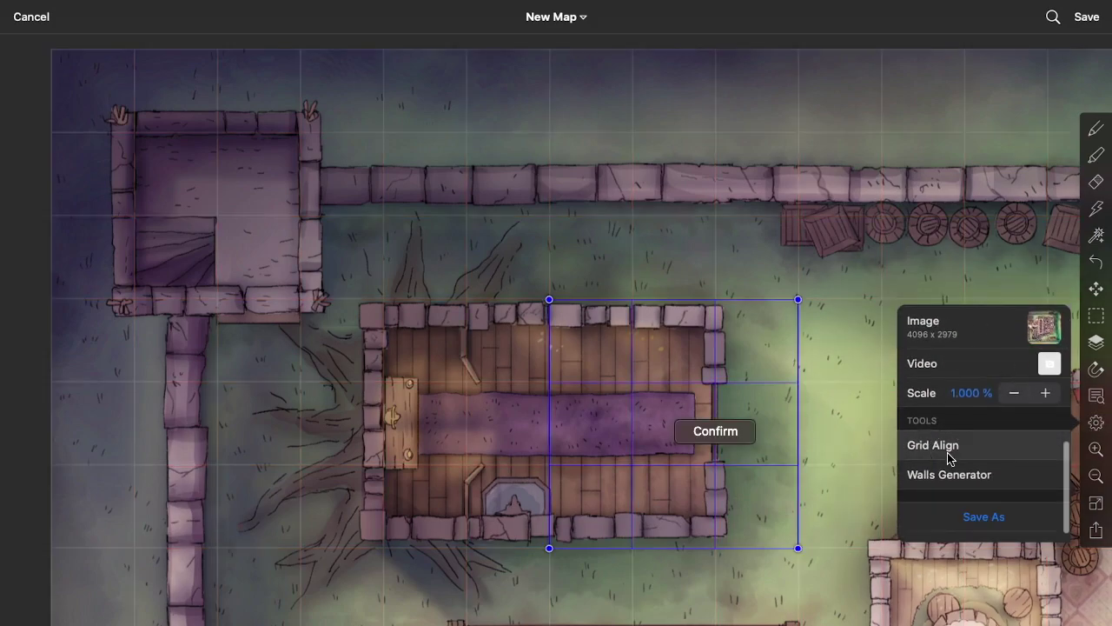
{"action": "left_click", "coordinate": [406, 287]}
{"action": "left_click_drag", "start_coordinate": [616, 385], "coordinate": [225, 216]}
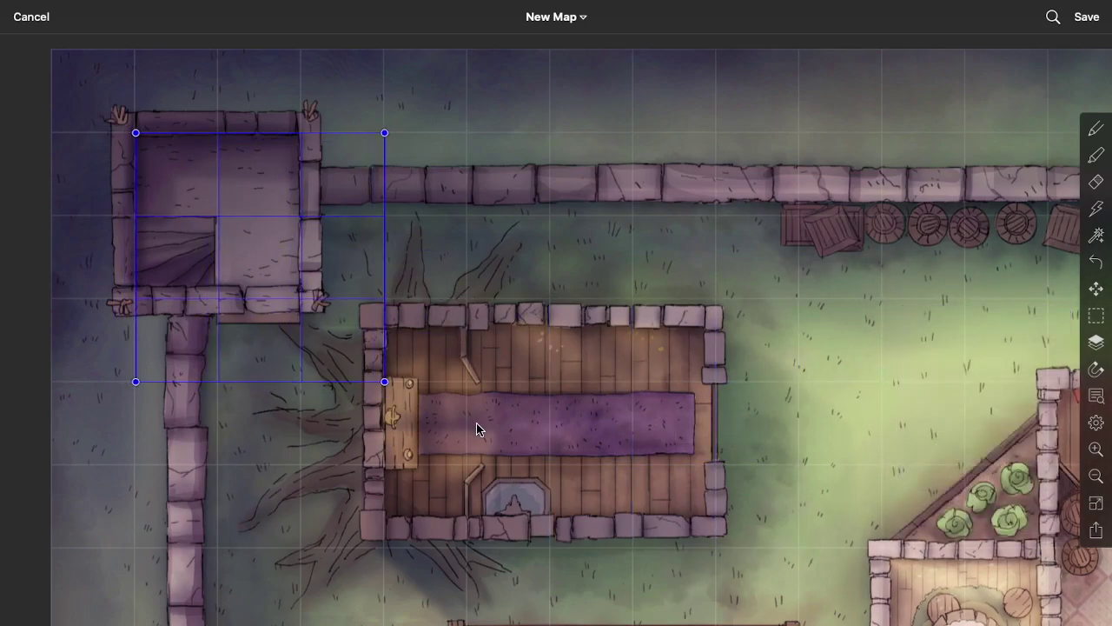
{"action": "left_click_drag", "start_coordinate": [384, 382], "coordinate": [375, 382]}
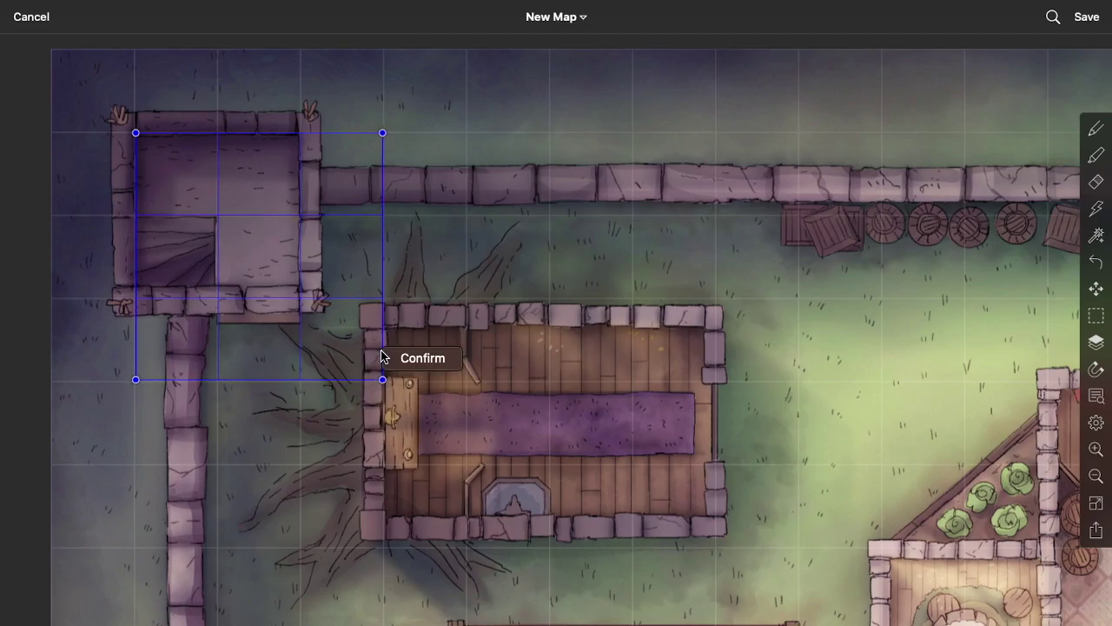
{"action": "left_click", "coordinate": [397, 360]}
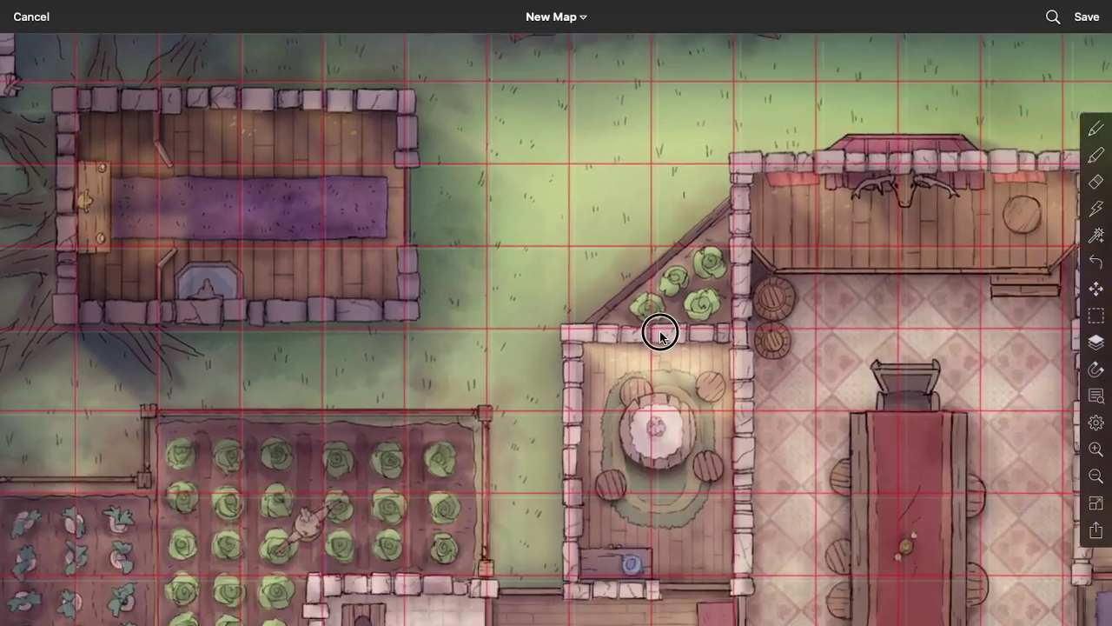
- Reduce the background image scale to 0.992 % to match the map's printed squares to the red grid
{"action": "scroll", "coordinate": [661, 335], "scroll_direction": "down", "scroll_amount": 10}
{"action": "scroll", "coordinate": [660, 335], "scroll_direction": "right", "scroll_amount": 10}
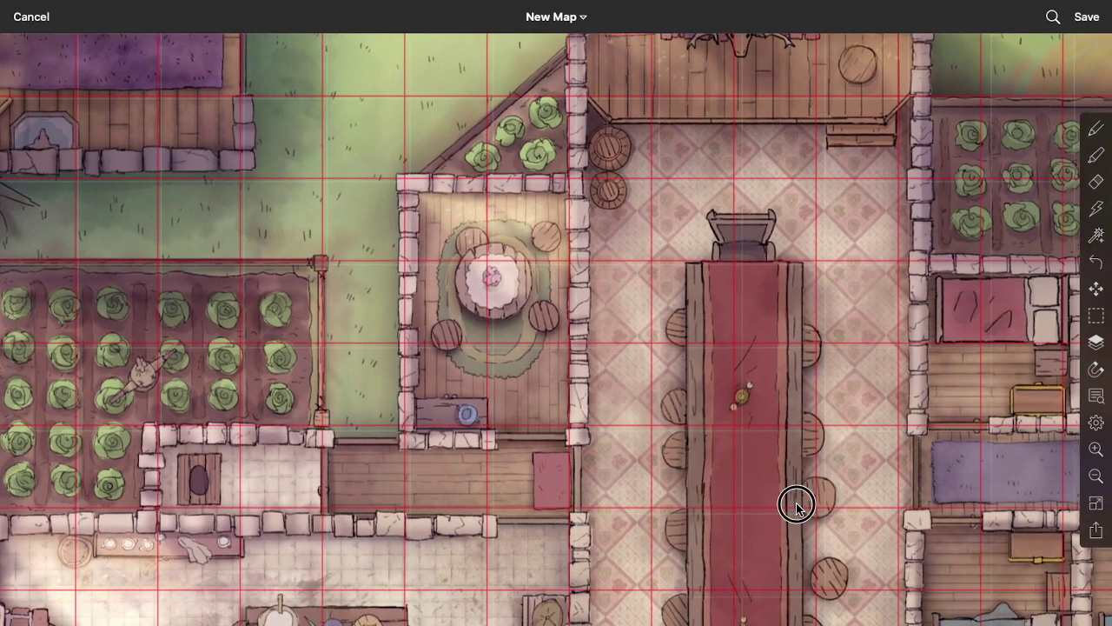
{"action": "scroll", "coordinate": [884, 347], "scroll_direction": "down", "scroll_amount": 4}
{"action": "scroll", "coordinate": [883, 348], "scroll_direction": "right", "scroll_amount": 10}
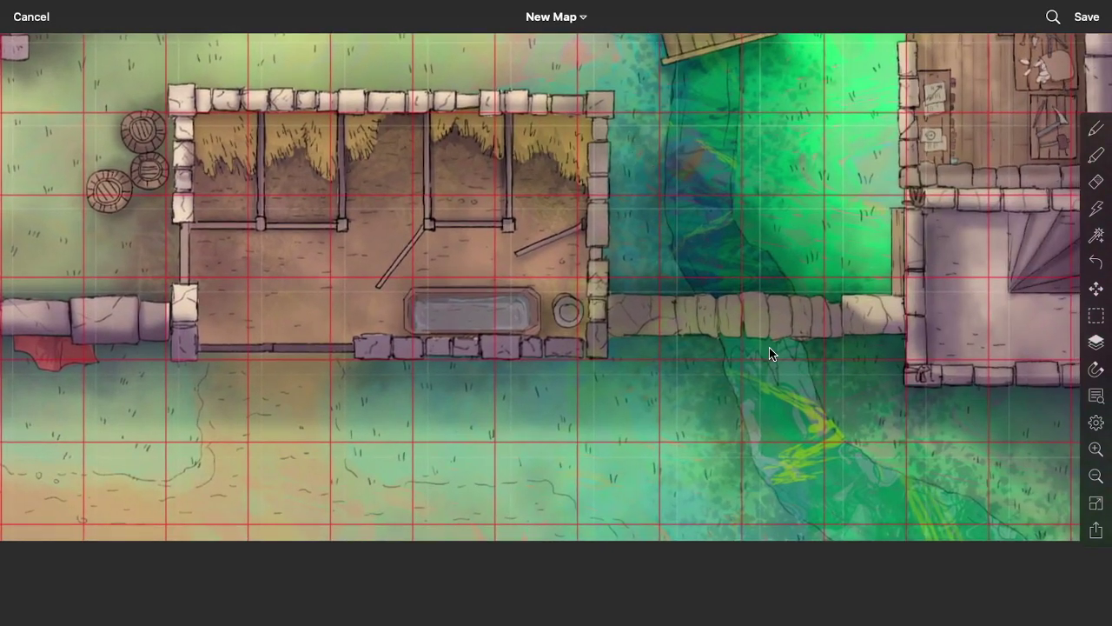
{"action": "scroll", "coordinate": [639, 389], "scroll_direction": "down", "scroll_amount": 1}
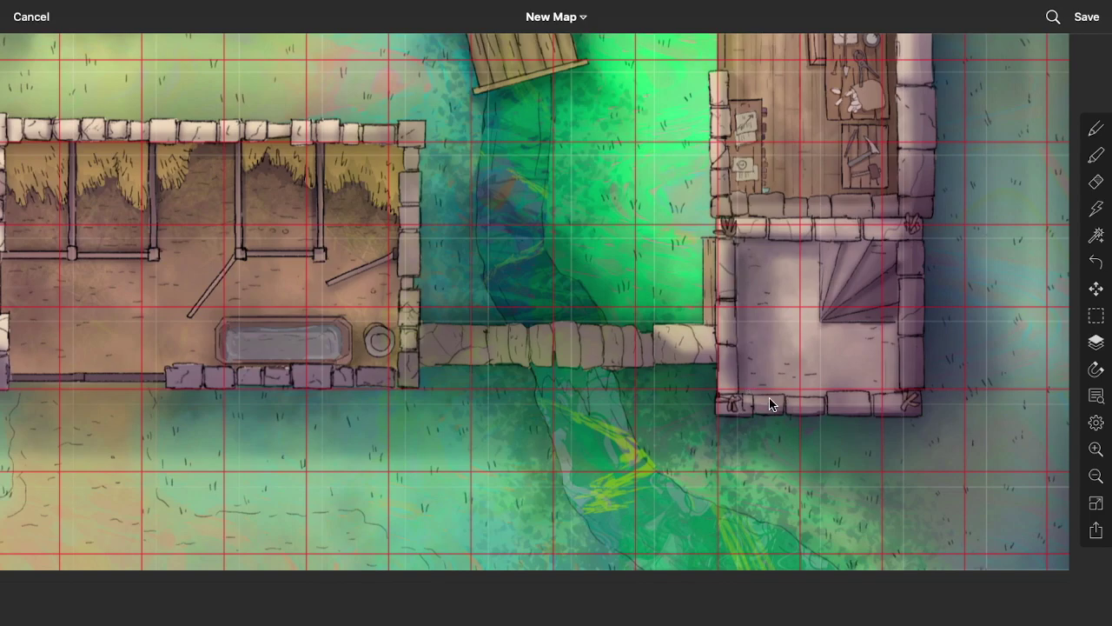
{"action": "left_click", "coordinate": [1097, 424]}
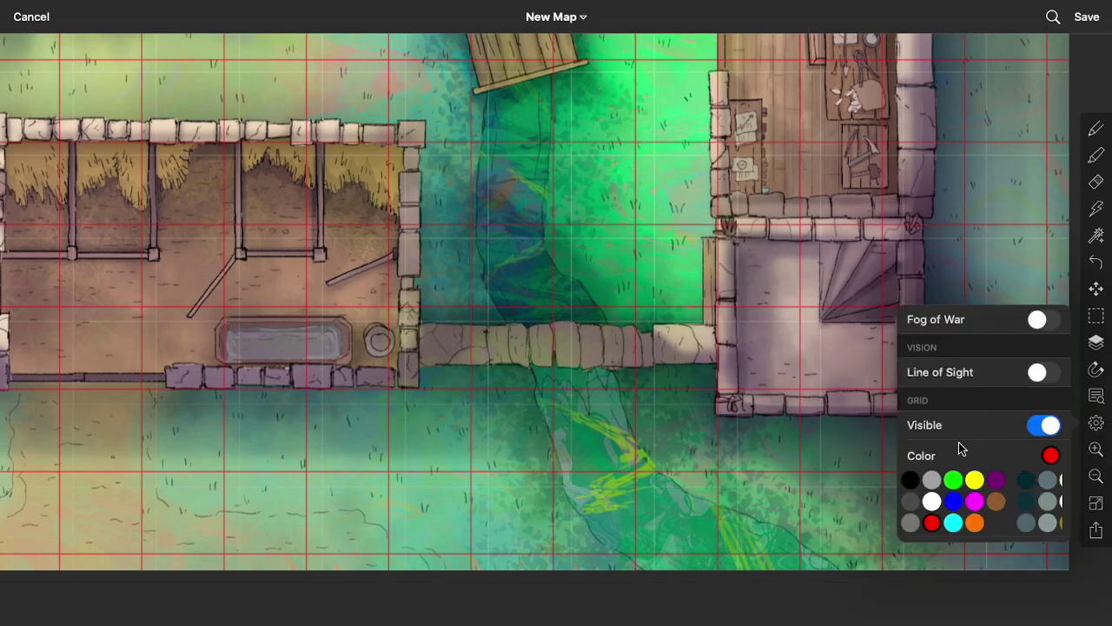
{"action": "scroll", "coordinate": [960, 447], "scroll_direction": "down", "scroll_amount": 5}
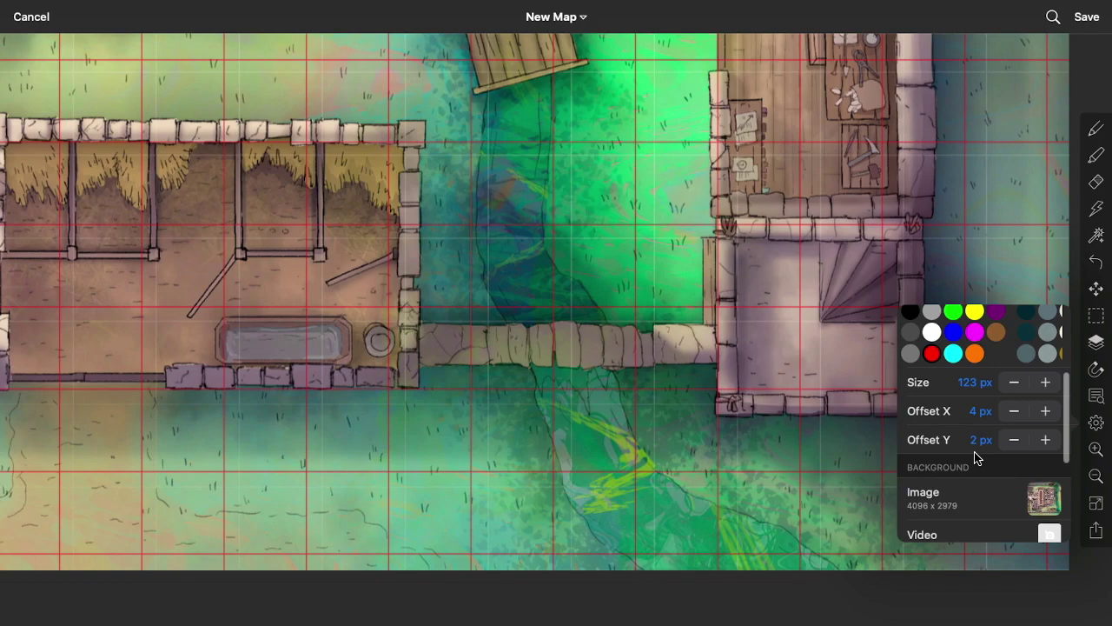
{"action": "scroll", "coordinate": [975, 458], "scroll_direction": "down", "scroll_amount": 4}
{"action": "scroll", "coordinate": [963, 435], "scroll_direction": "up", "scroll_amount": 2}
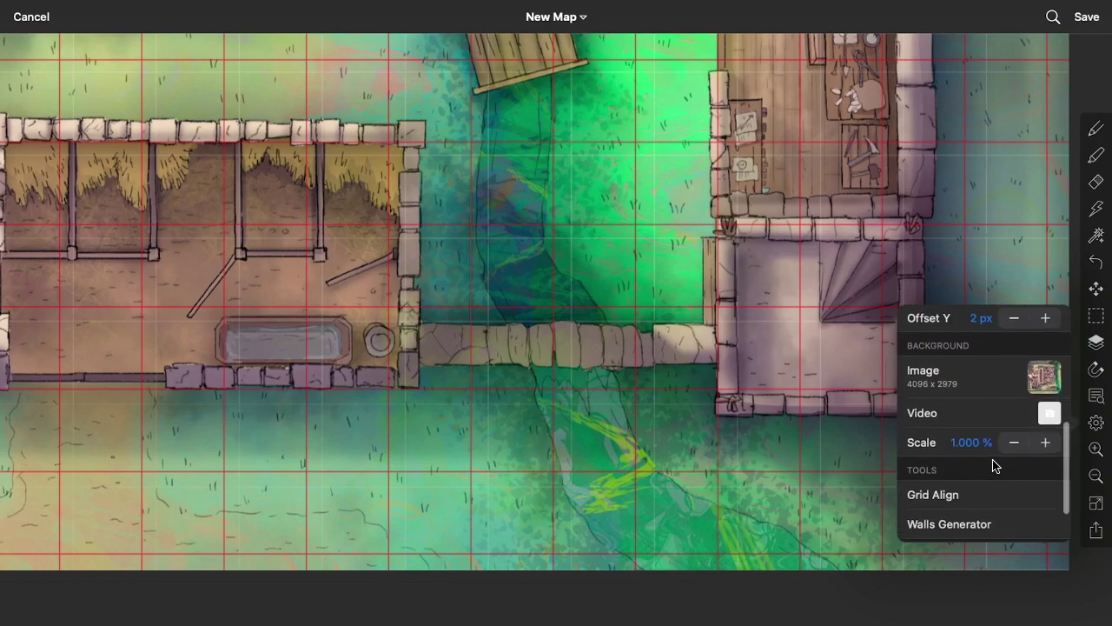
{"action": "left_click", "coordinate": [1014, 442]}
{"action": "left_click", "coordinate": [1014, 443]}
{"action": "left_click", "coordinate": [1014, 442]}
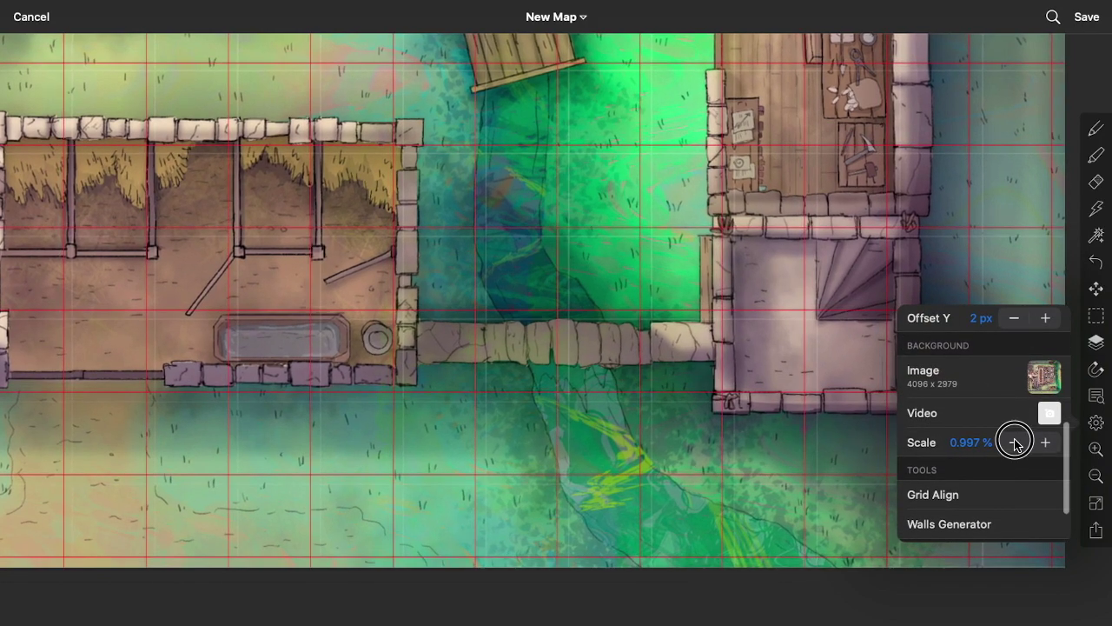
{"action": "left_click", "coordinate": [1015, 443]}
{"action": "left_click", "coordinate": [1014, 442]}
{"action": "left_click", "coordinate": [1014, 443]}
{"action": "left_click", "coordinate": [1015, 443]}
{"action": "left_click", "coordinate": [1014, 443]}
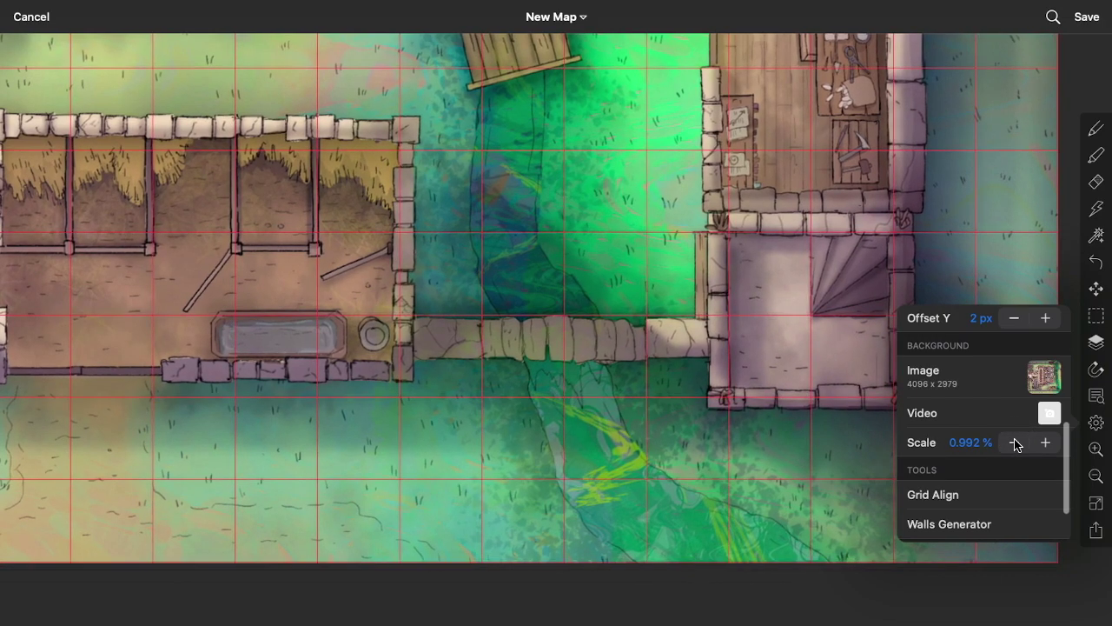
{"action": "left_click", "coordinate": [758, 412]}
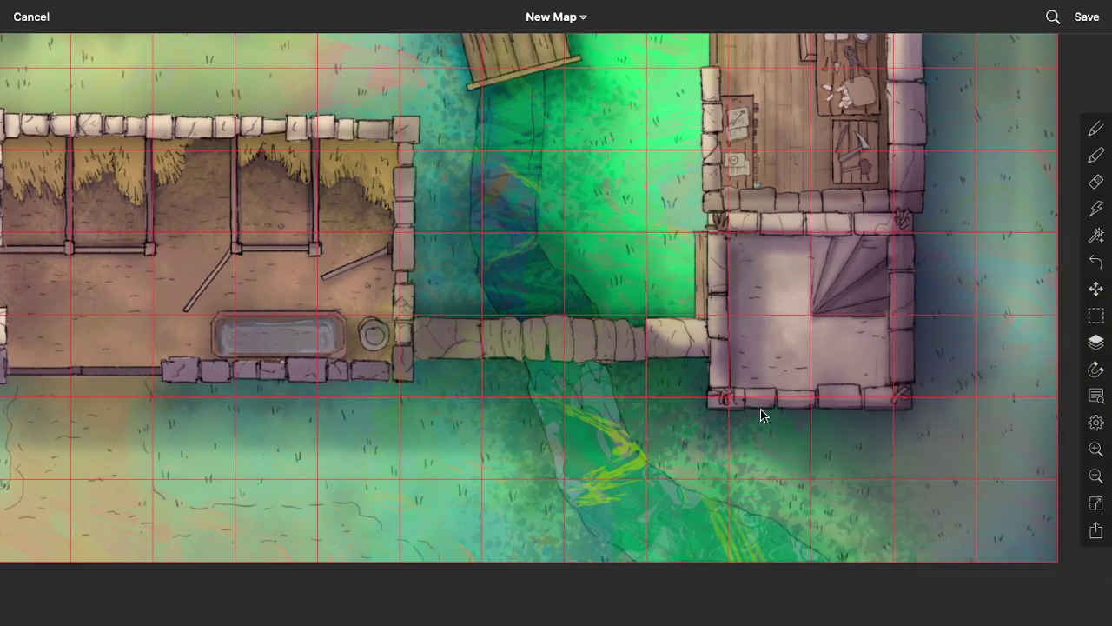
- Toggle the map grid's visibility off and on and try white as its color
{"action": "left_click_drag", "start_coordinate": [582, 362], "coordinate": [919, 608]}
{"action": "scroll", "coordinate": [919, 609], "scroll_direction": "up", "scroll_amount": 15}
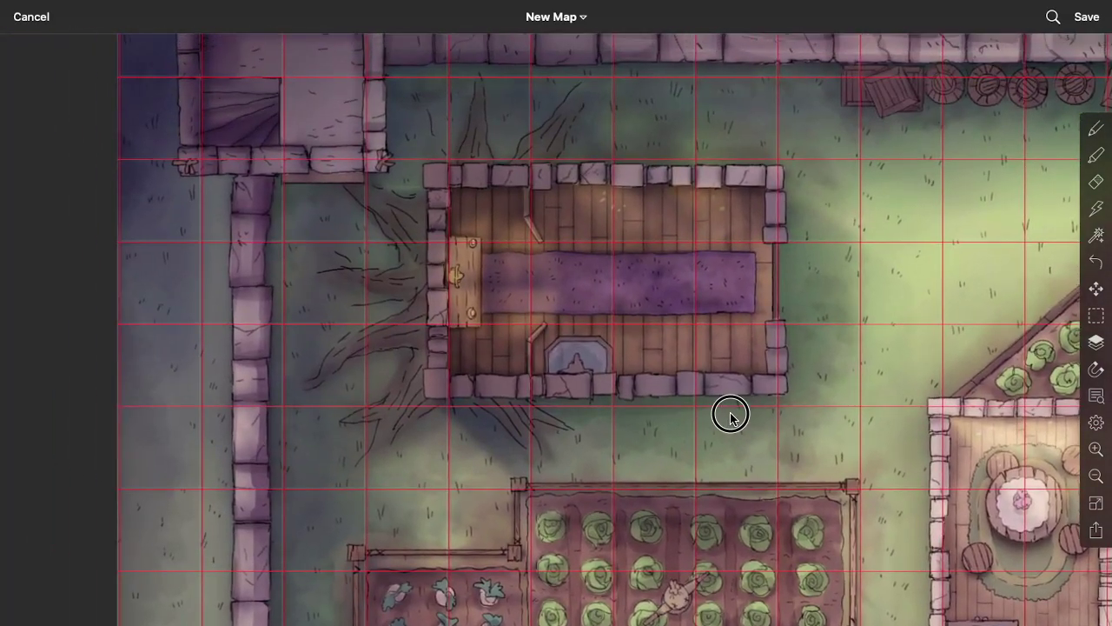
{"action": "left_click_drag", "start_coordinate": [730, 416], "coordinate": [506, 315]}
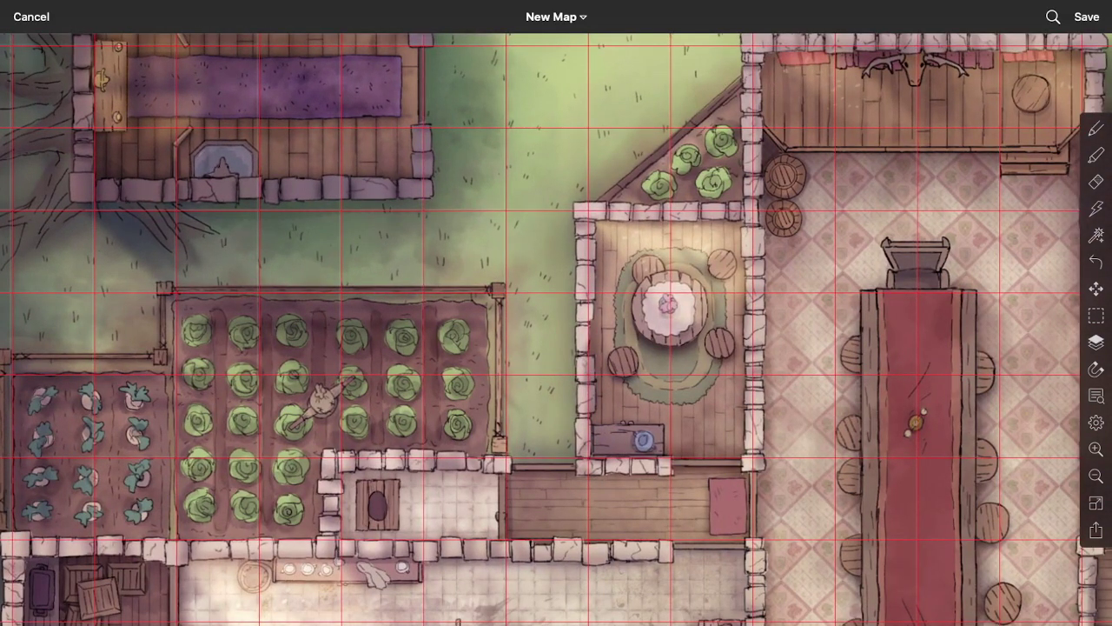
{"action": "left_click", "coordinate": [1096, 422]}
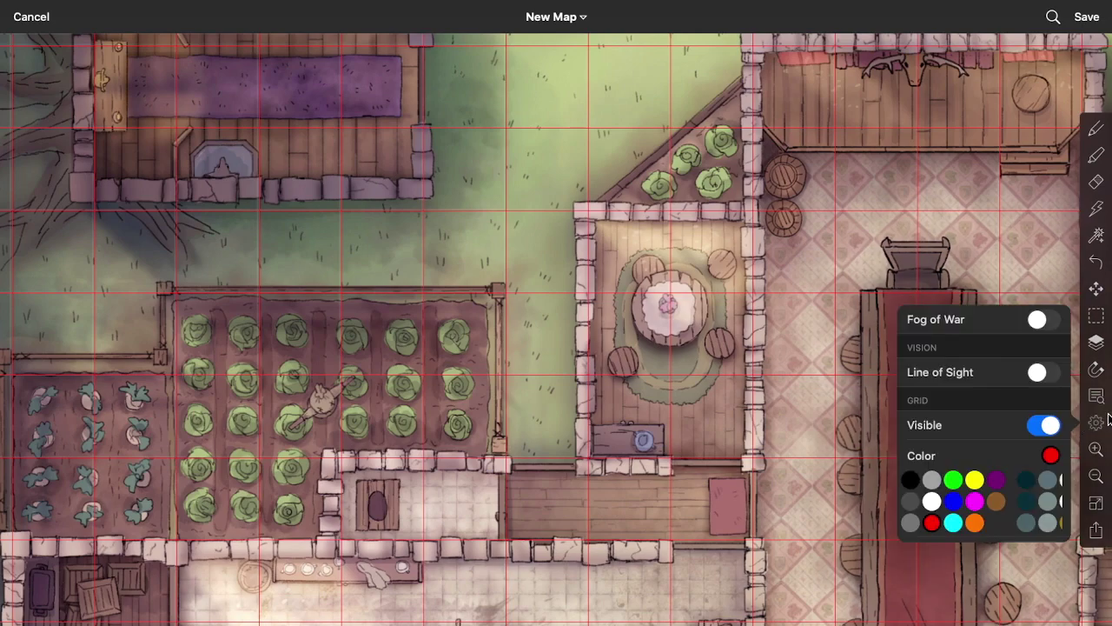
{"action": "left_click", "coordinate": [1036, 425]}
{"action": "left_click", "coordinate": [1036, 425]}
{"action": "left_click", "coordinate": [932, 501]}
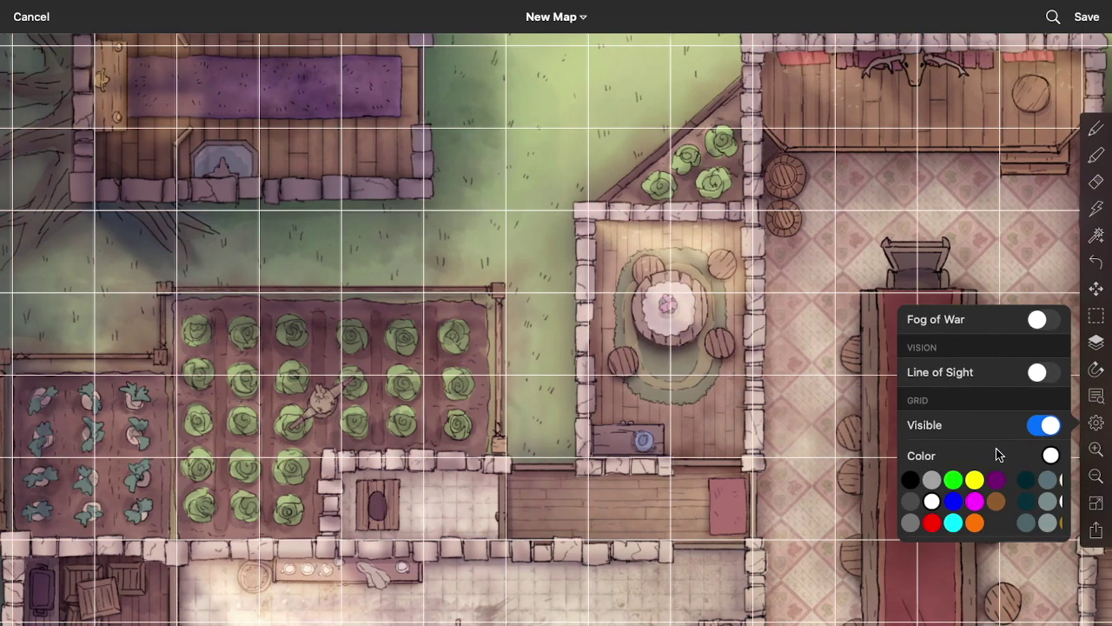
- Set the map's grid color to light blue-gray, turn off grid visibility, and close the map settings
{"action": "scroll", "coordinate": [1003, 454], "scroll_direction": "down", "scroll_amount": 5}
{"action": "scroll", "coordinate": [1023, 341], "scroll_direction": "up", "scroll_amount": 2}
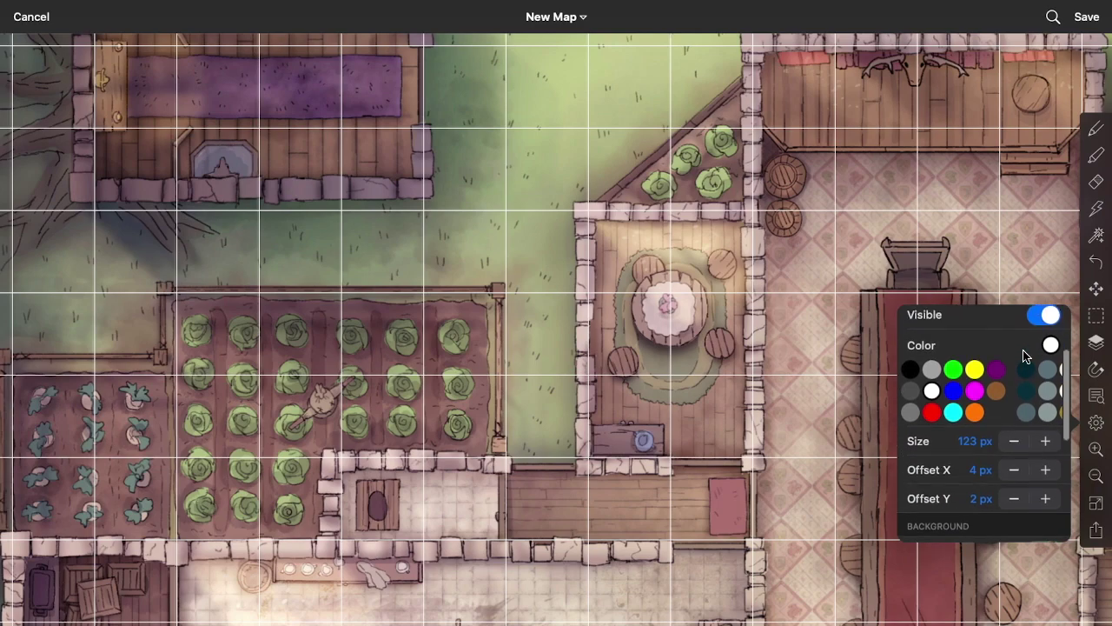
{"action": "left_click", "coordinate": [1047, 426]}
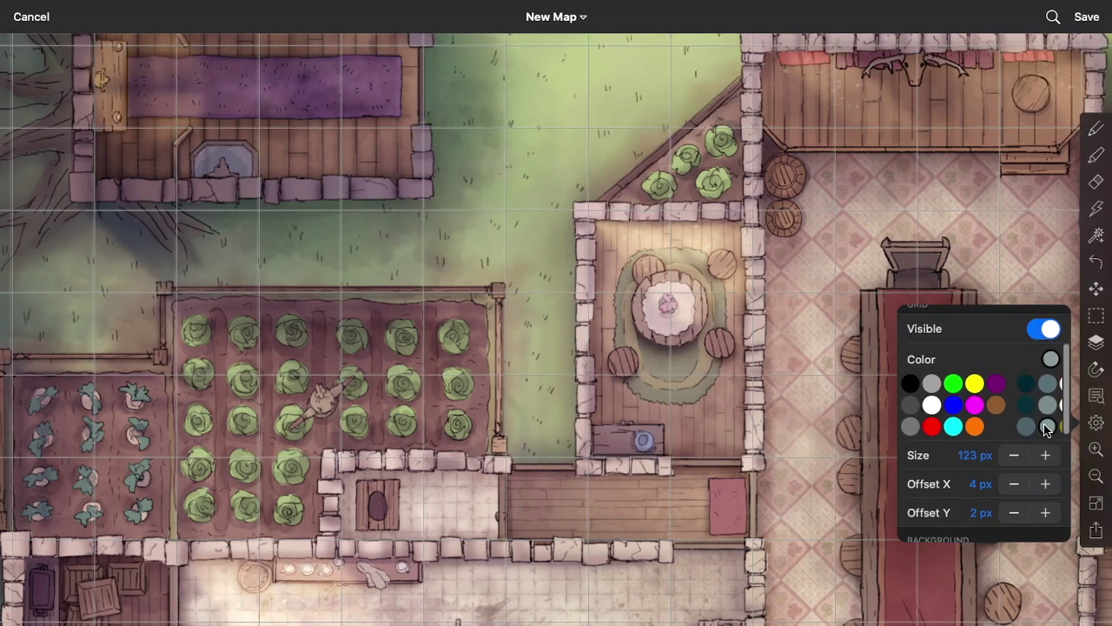
{"action": "left_click", "coordinate": [1043, 328]}
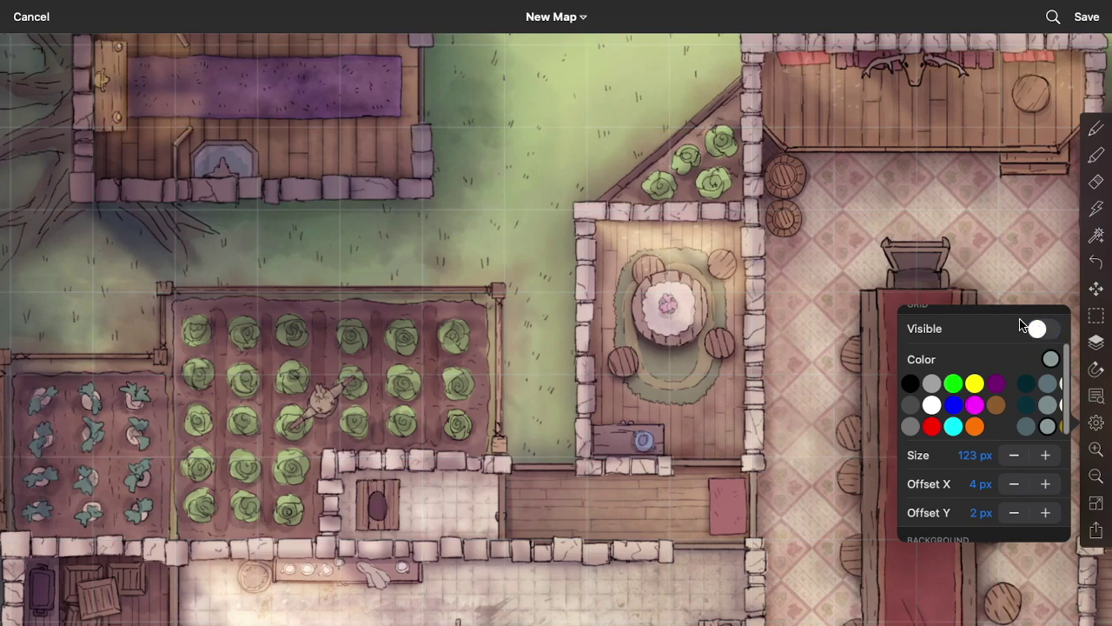
{"action": "left_click", "coordinate": [801, 219]}
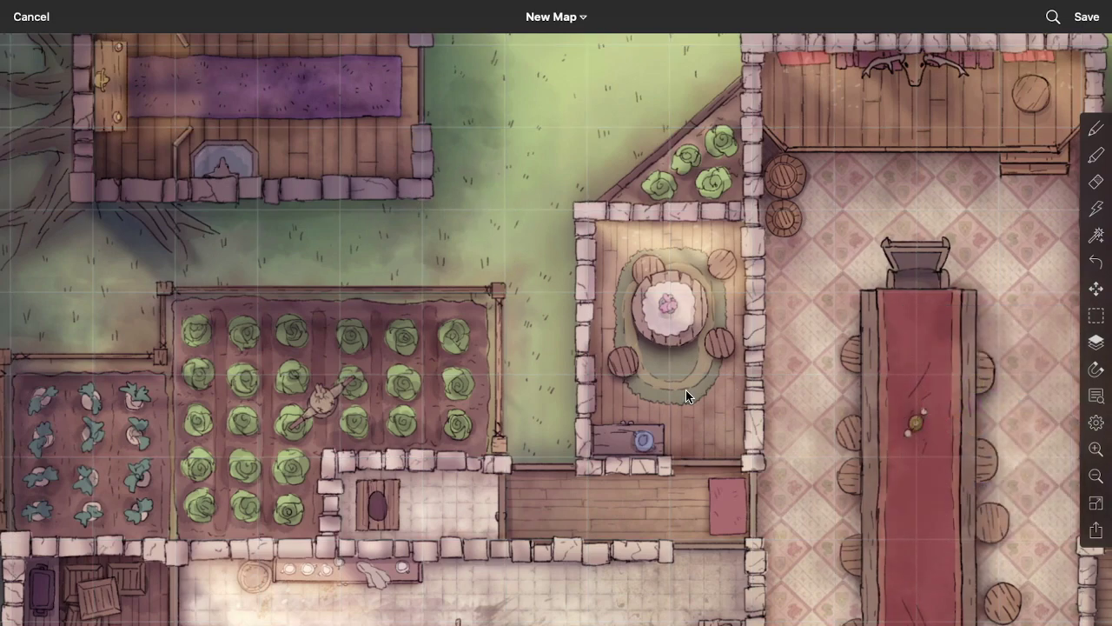
- Zoom out and examine the buildings and grounds of the new map with the grid hidden
{"action": "scroll", "coordinate": [594, 310], "scroll_direction": "left", "scroll_amount": 3}
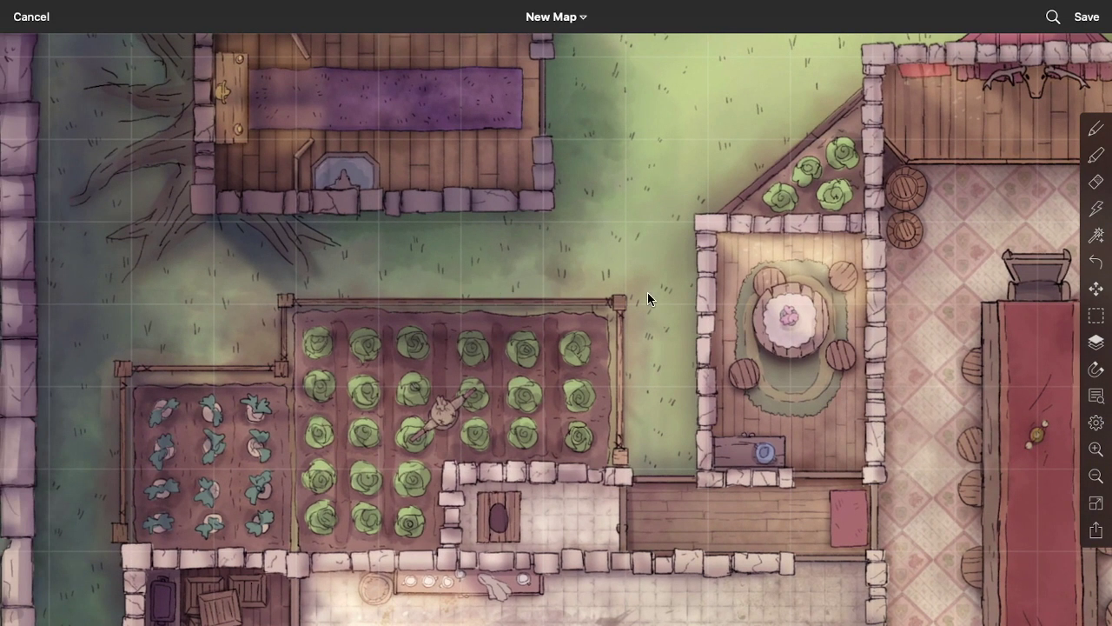
{"action": "left_click", "coordinate": [1096, 475]}
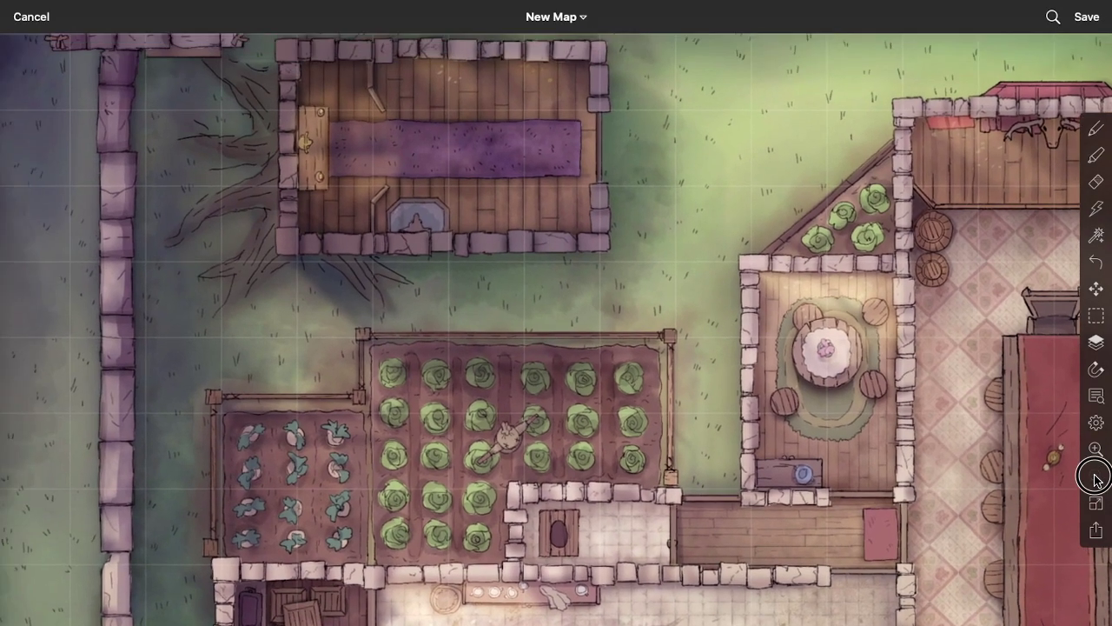
{"action": "scroll", "coordinate": [652, 360], "scroll_direction": "right", "scroll_amount": 2}
{"action": "scroll", "coordinate": [652, 360], "scroll_direction": "down", "scroll_amount": 1}
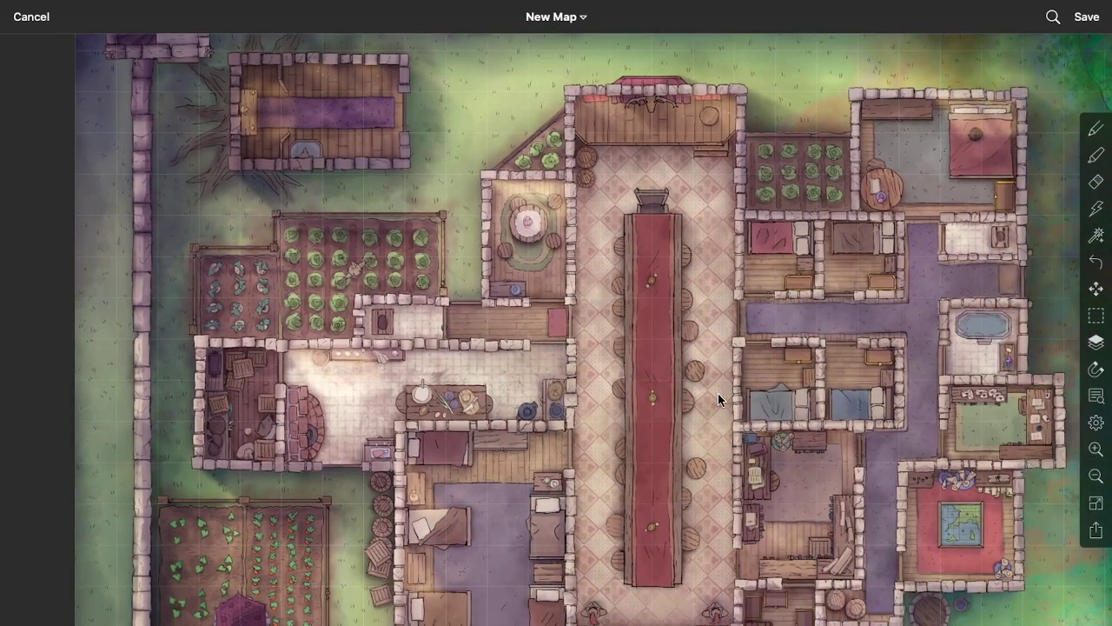
{"action": "left_click", "coordinate": [1097, 481]}
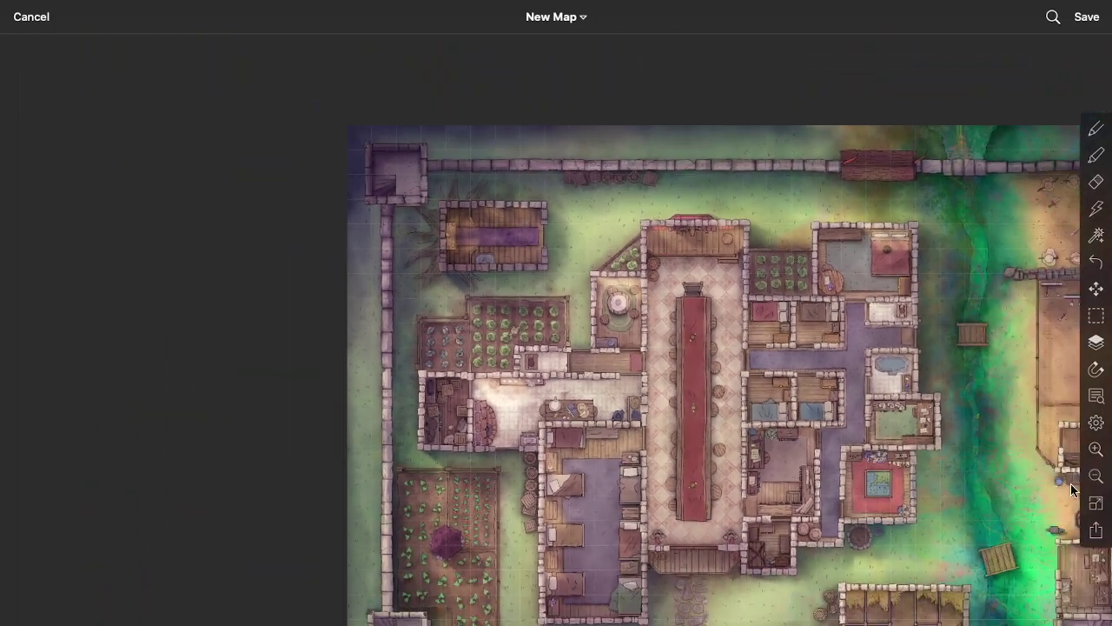